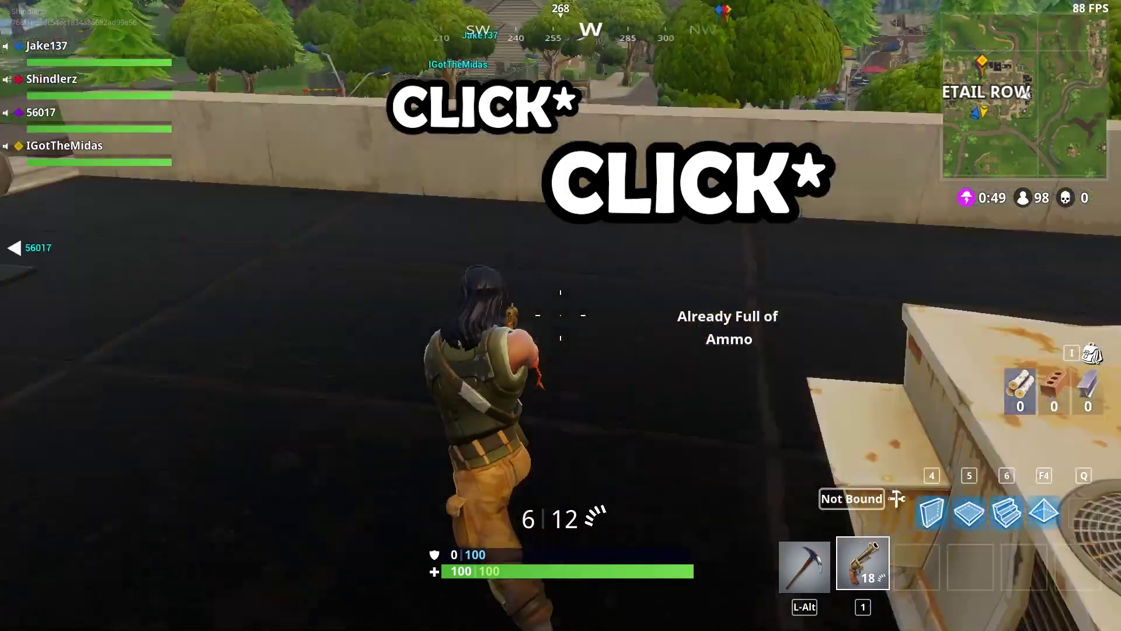
Step: Run off the rooftop into the store and pick up the light bullets and SMG
key(w)
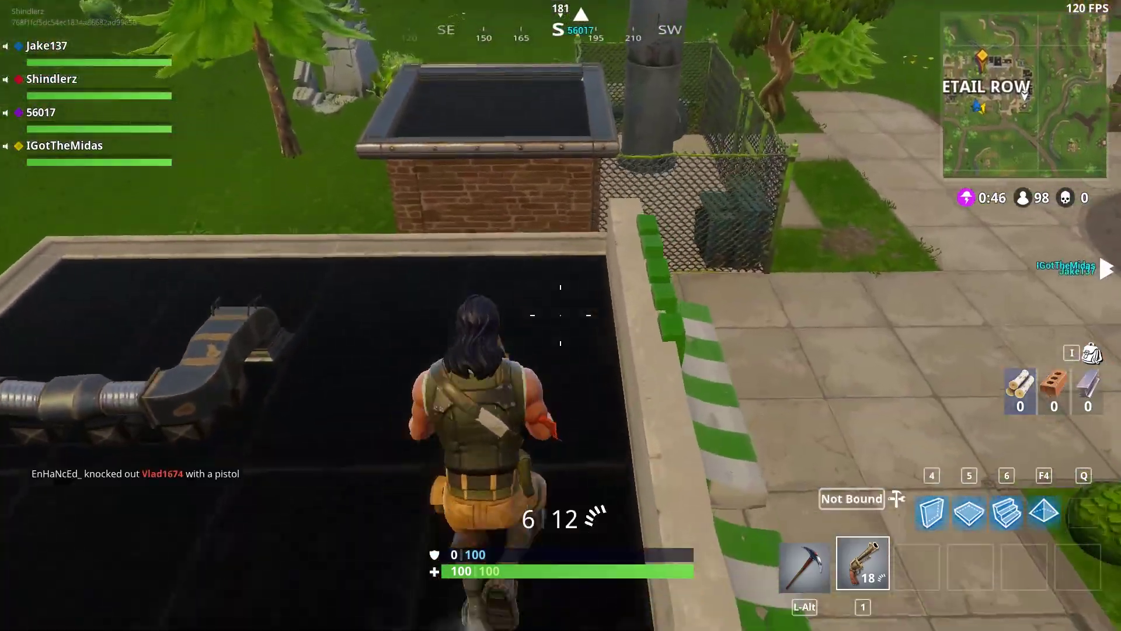
key(w)
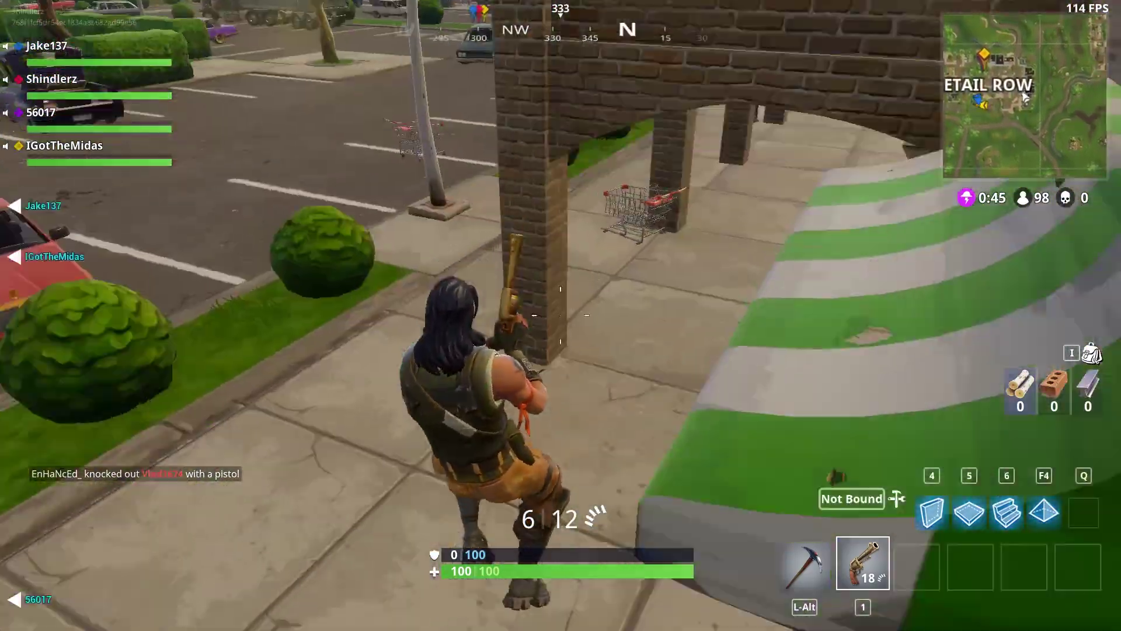
key(w)
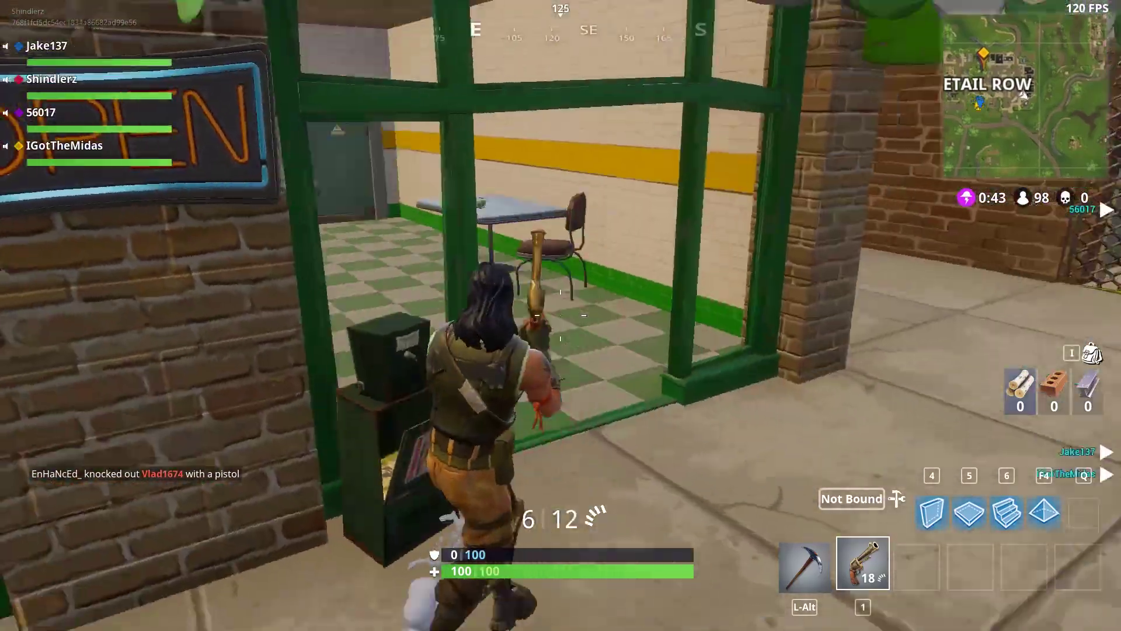
key(w)
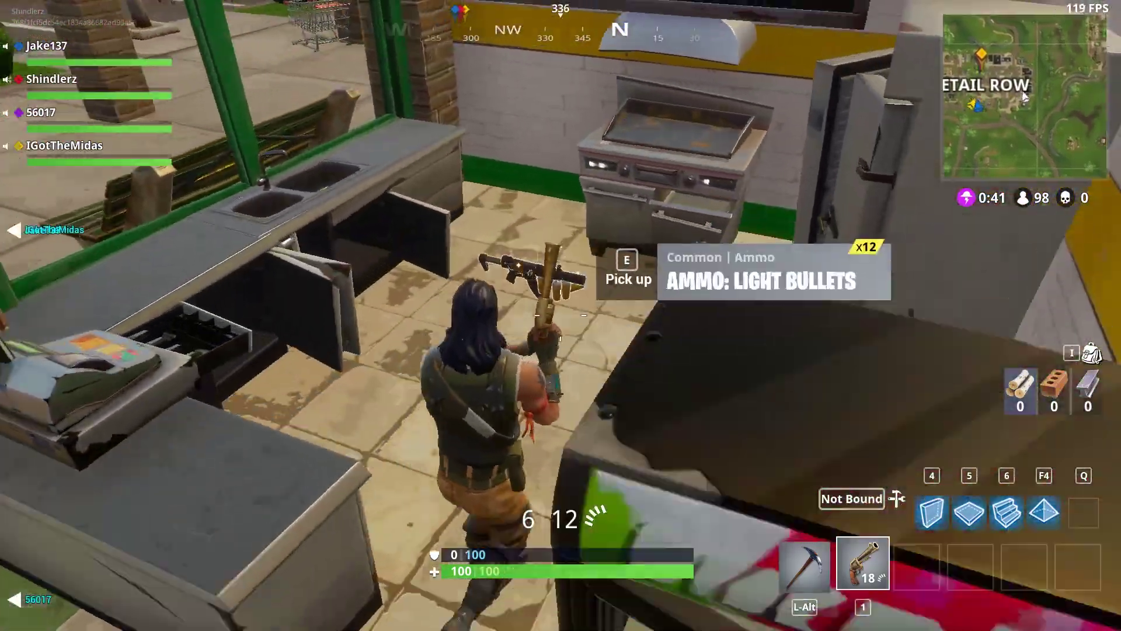
key(e)
Step: Leave through the back door and restroom side door, then run along the brick wall
key(w)
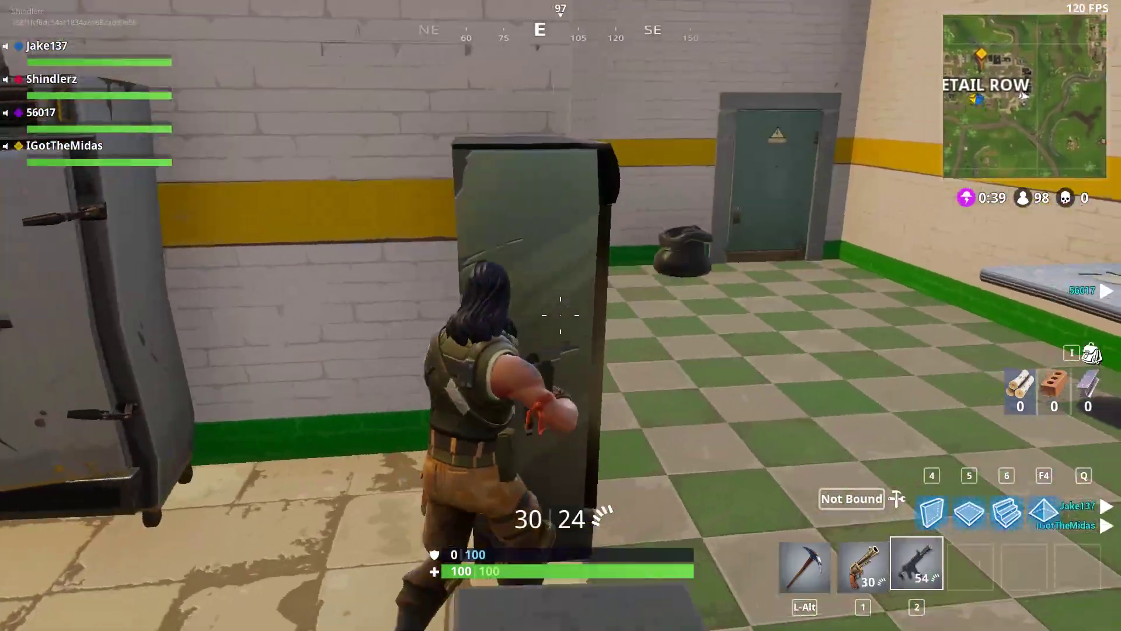
key(e)
key(w)
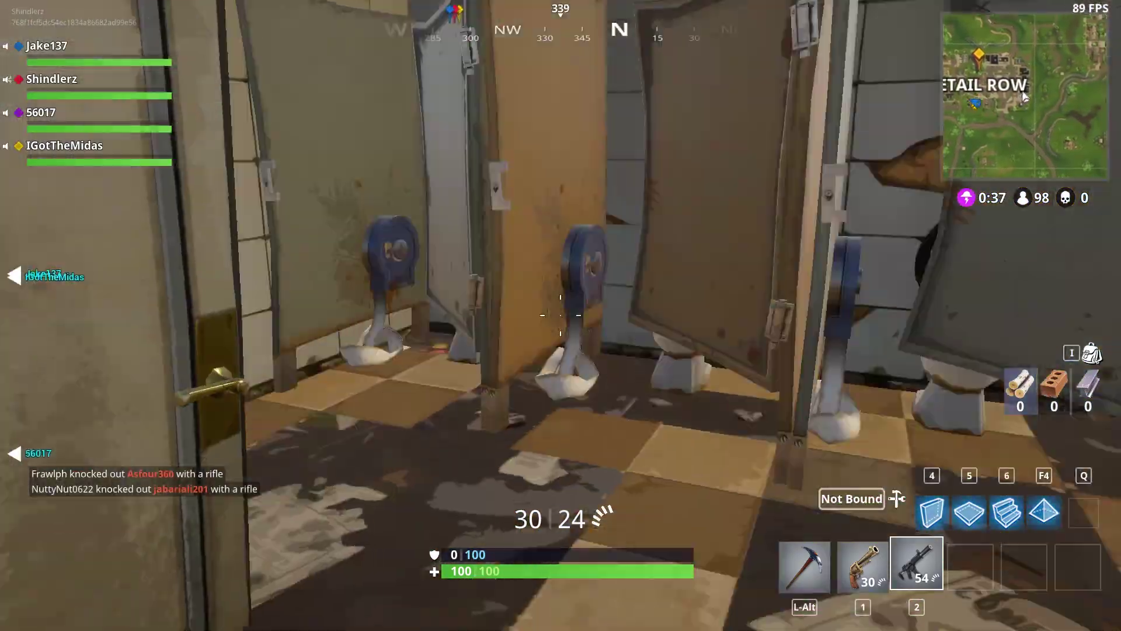
key(w)
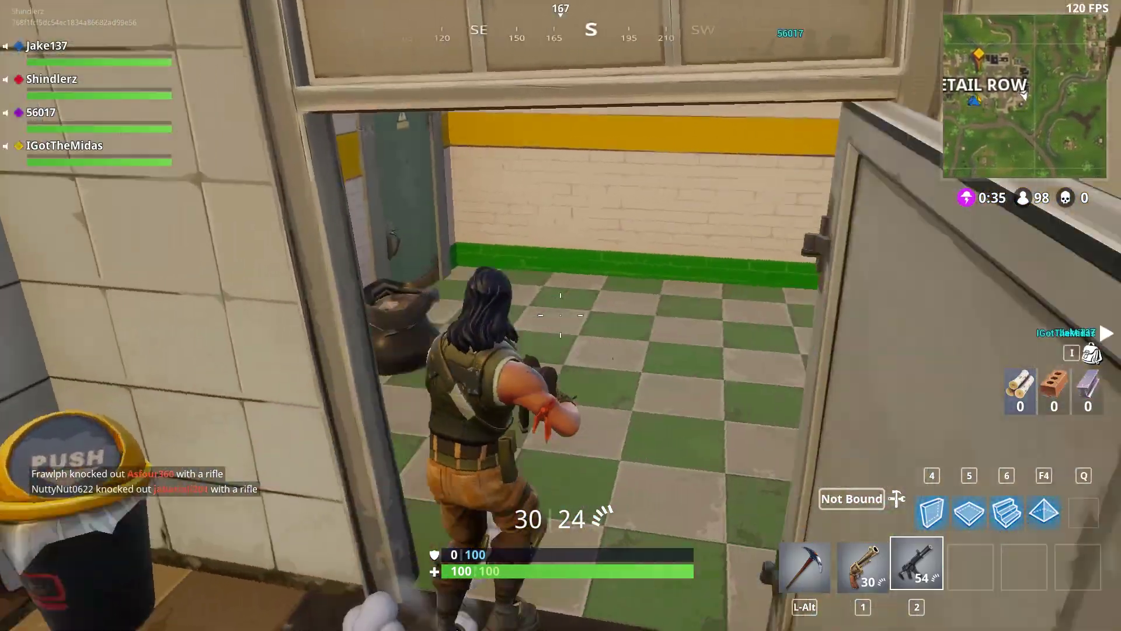
key(e)
key(w)
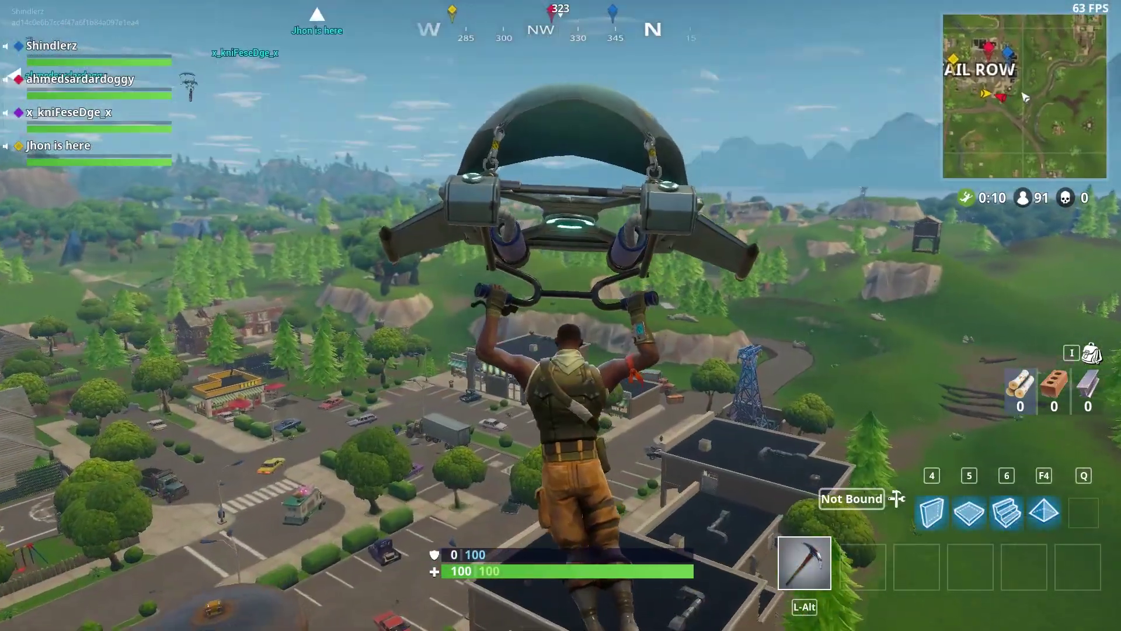
Step: Glide over the town, land beside the striped awning and run into the store
key(w)
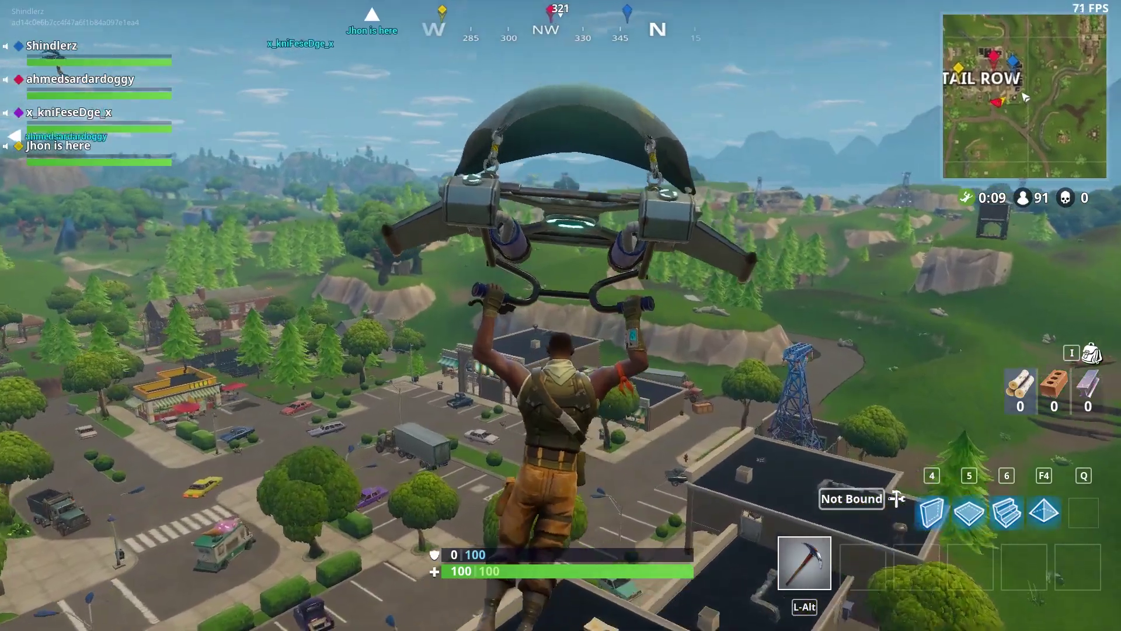
key(w)
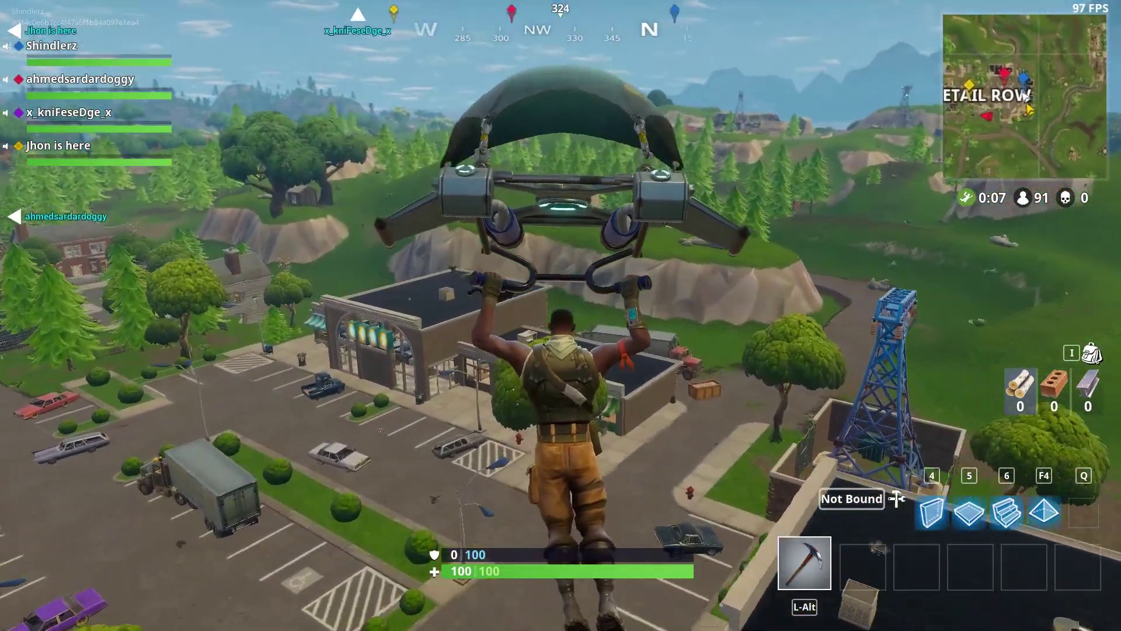
key(w)
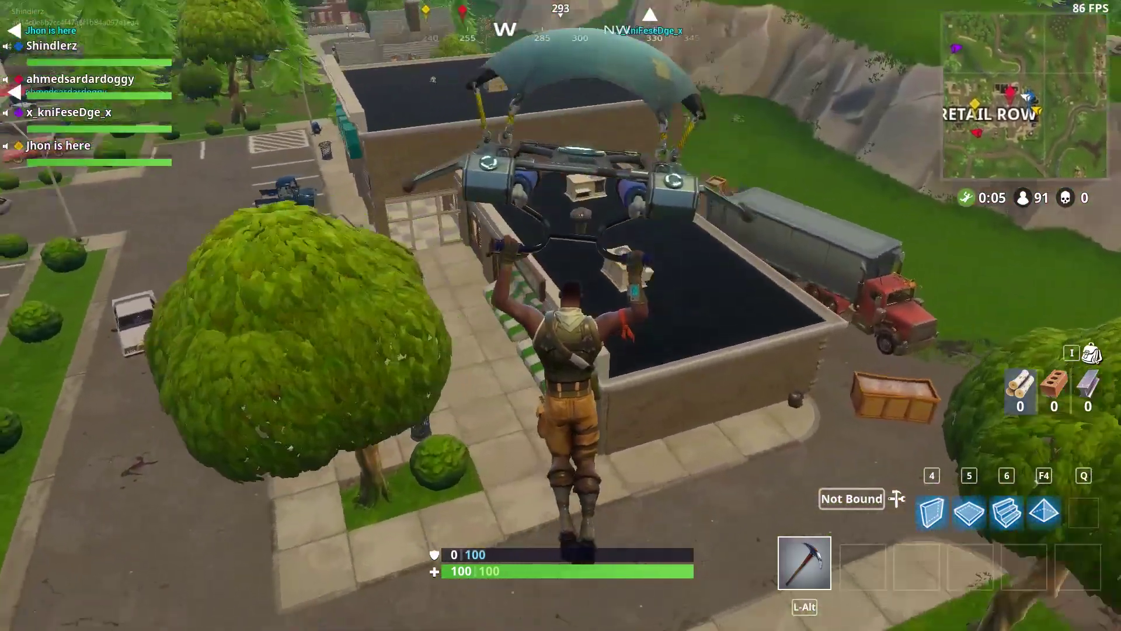
key(w)
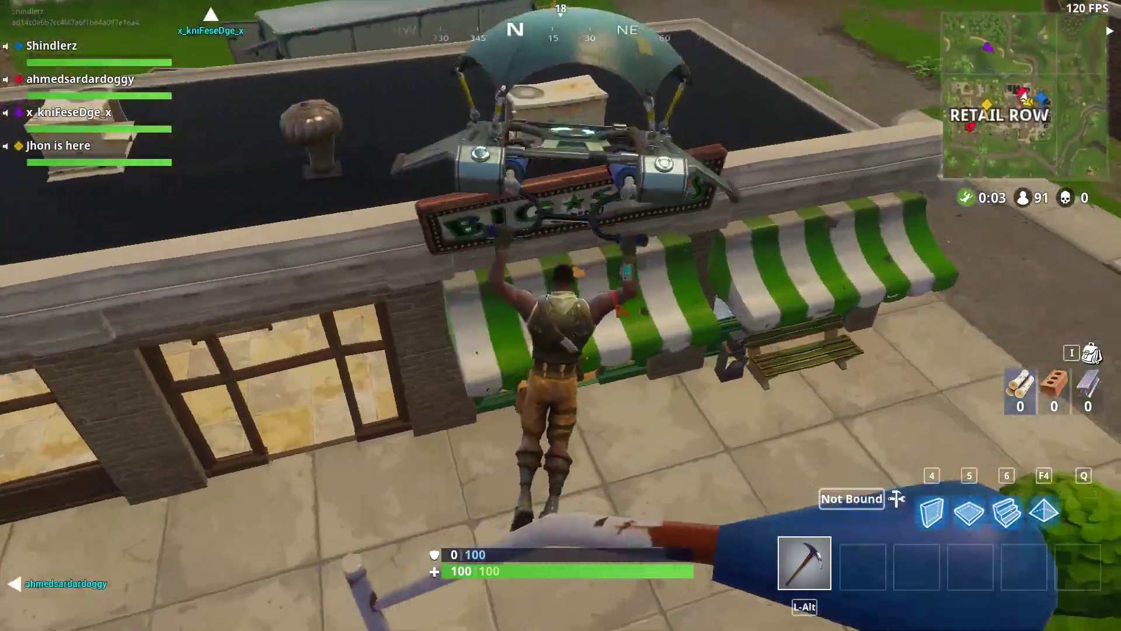
key(w)
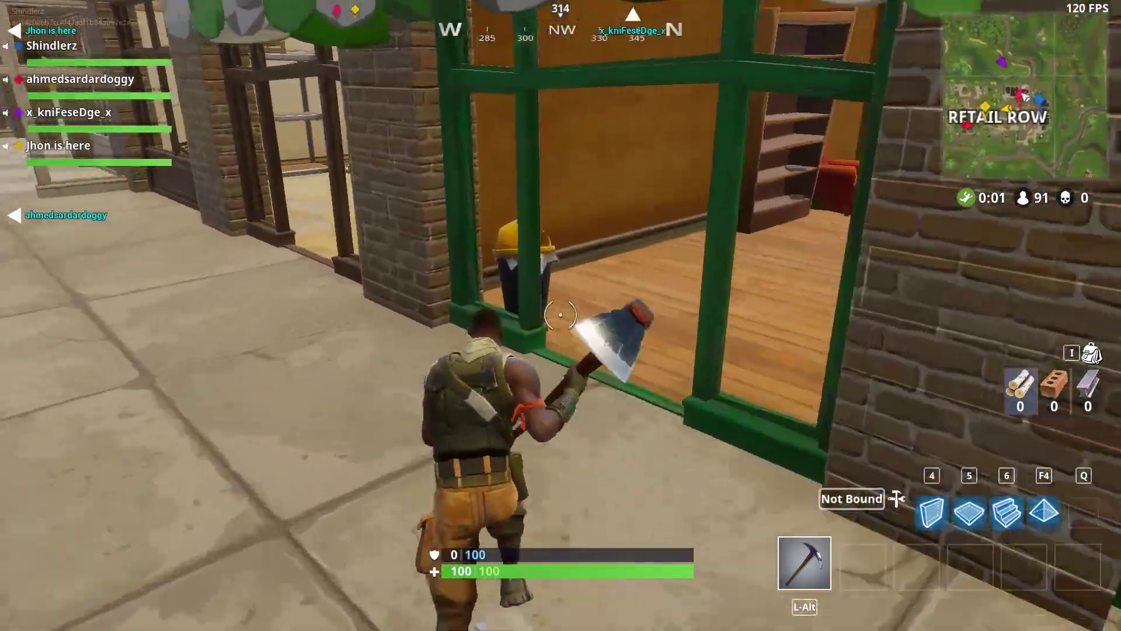
Step: Climb over the counter into the kitchen and swing the pickaxe to harvest wood
key(w)
key(space)
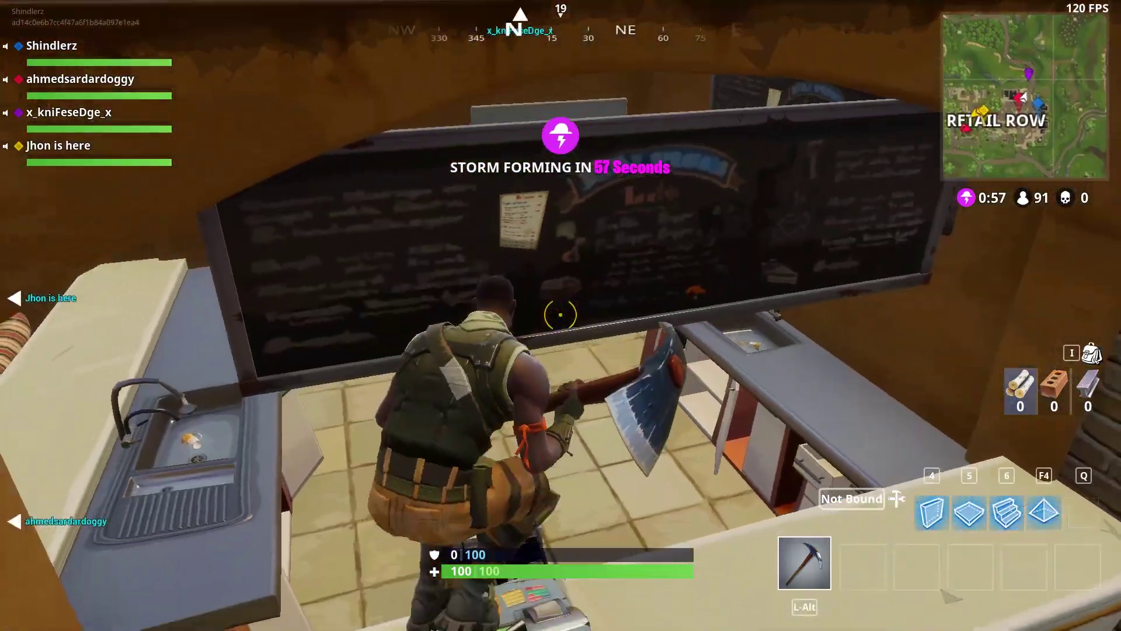
key(w)
click(561, 315)
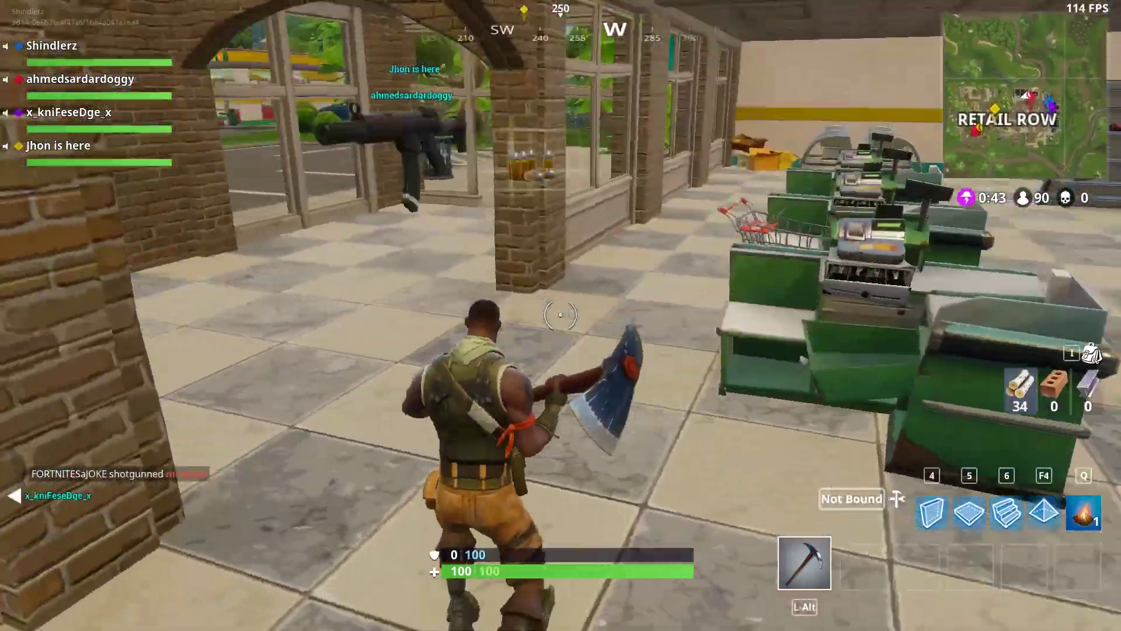
Step: Pick up the assault rifle and another floor weapon into slot 3 while walking the aisles
key(e)
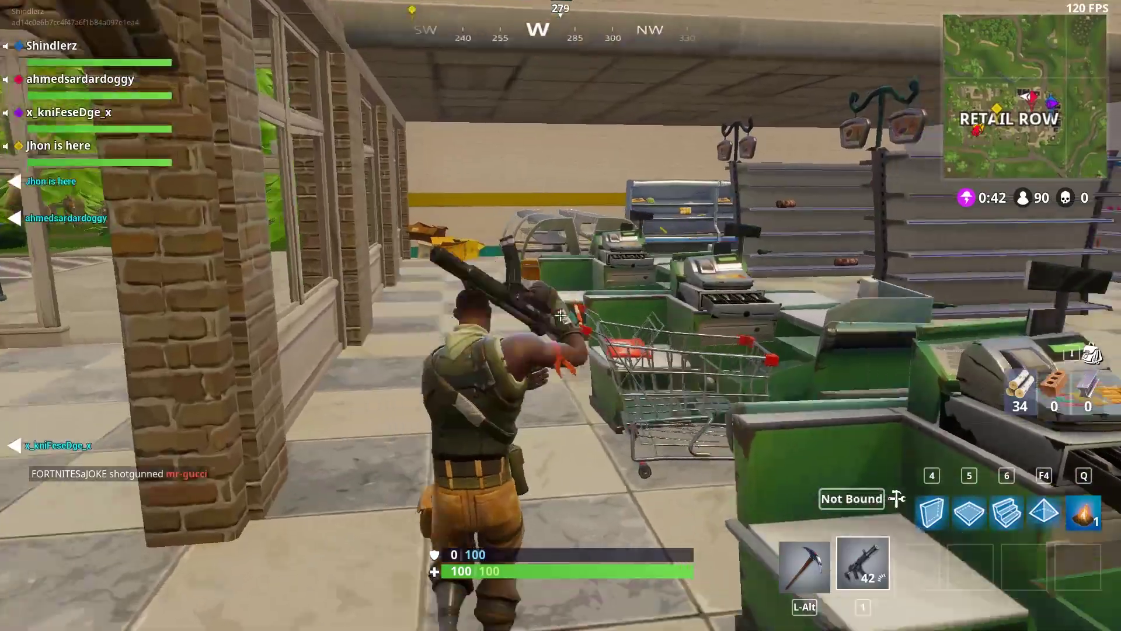
key(w)
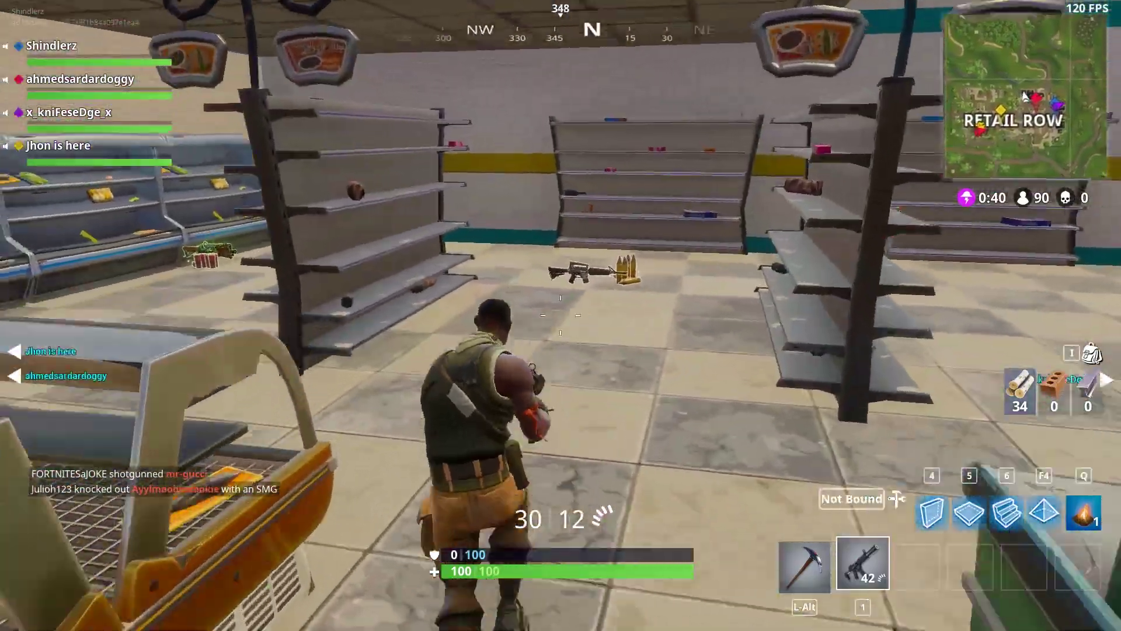
key(e)
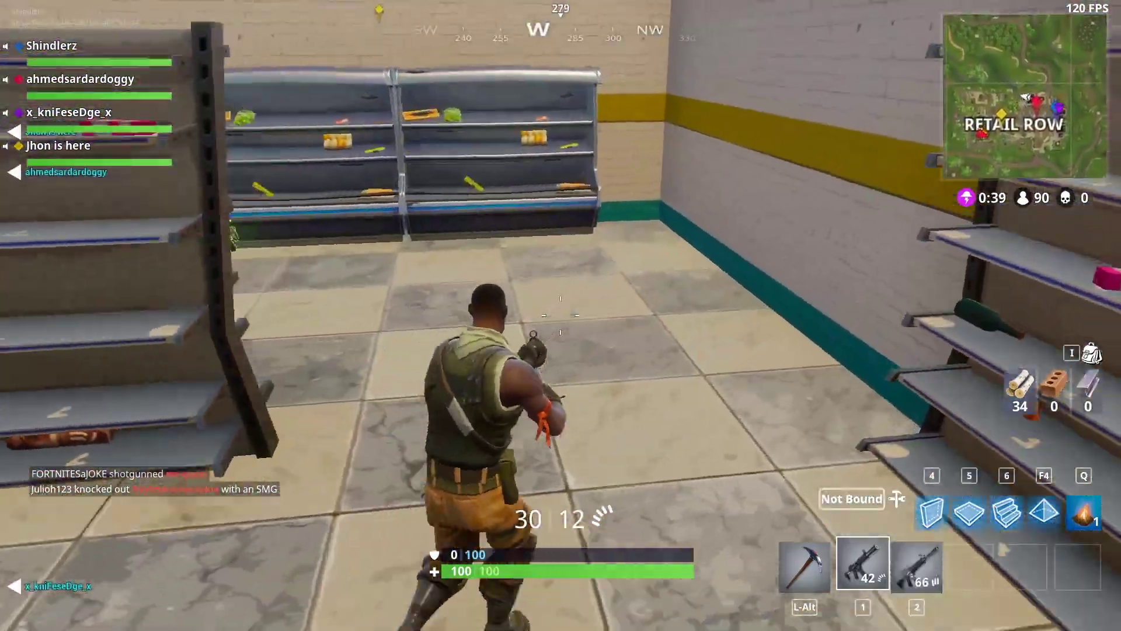
key(w)
key(e)
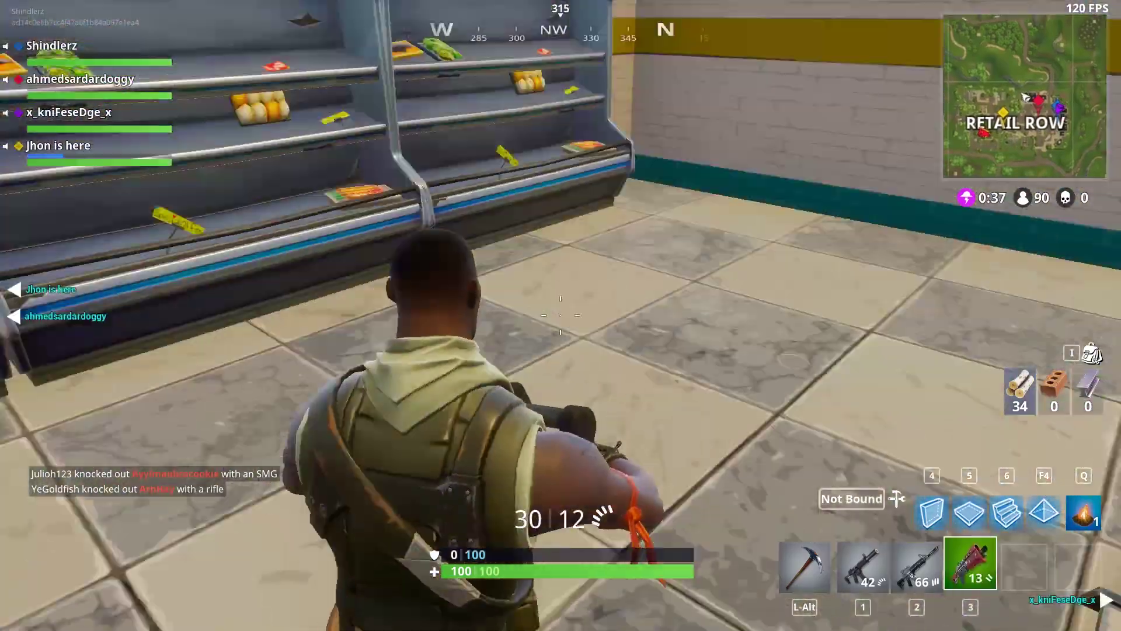
key(w)
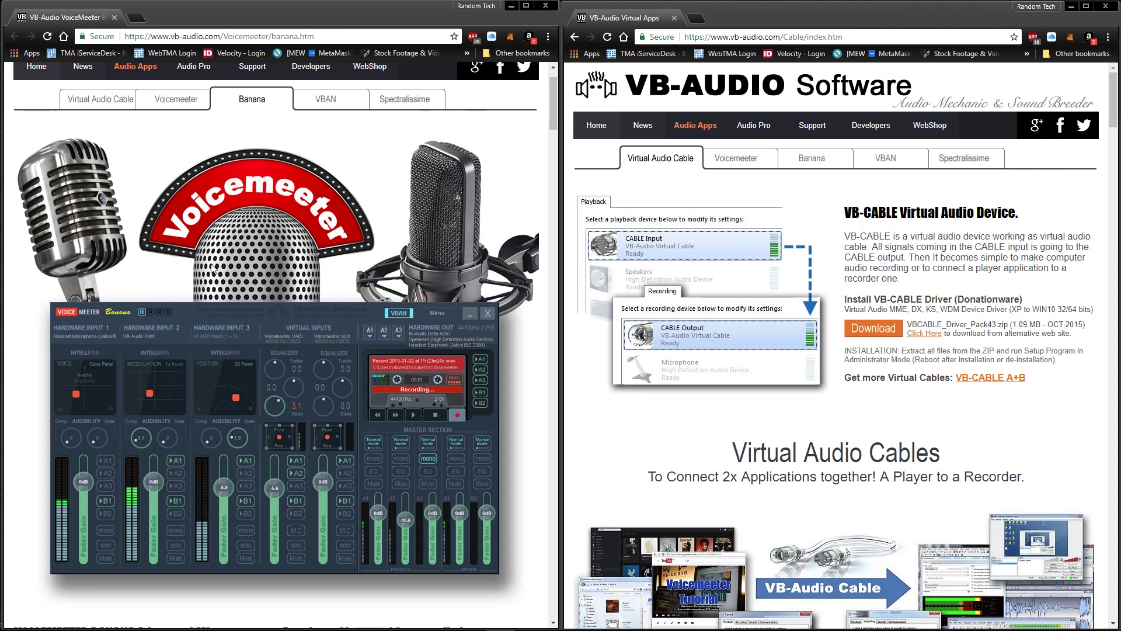
Step: Scroll to the download sections, then close the VB-Cable and Voicemeeter Banana windows
scroll(319, 302, down, 7)
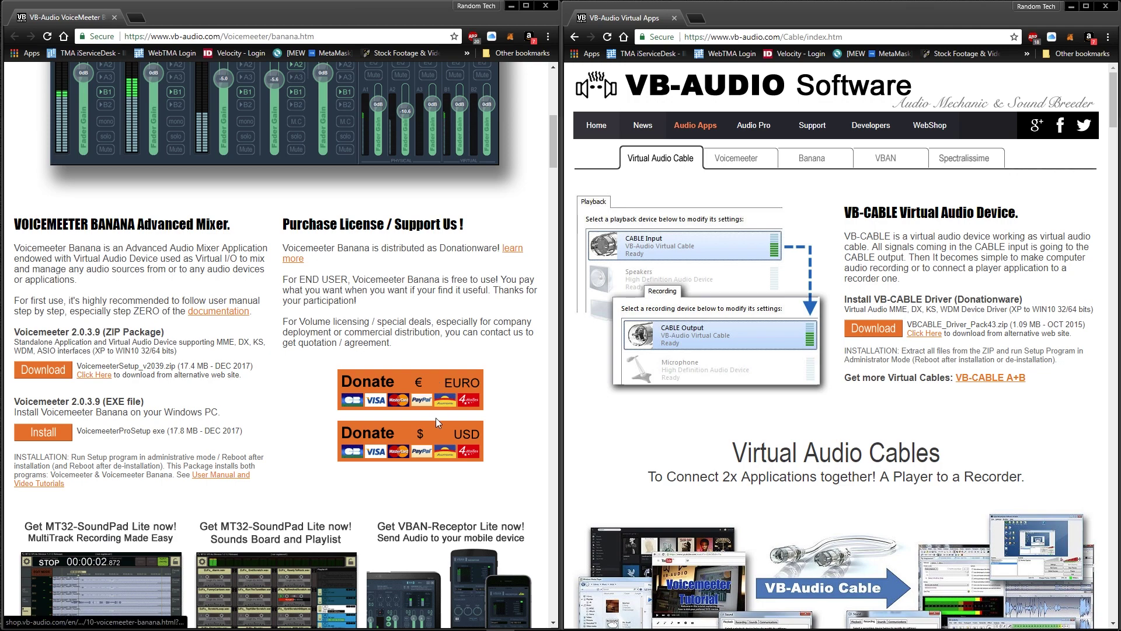
scroll(703, 415, down, 12)
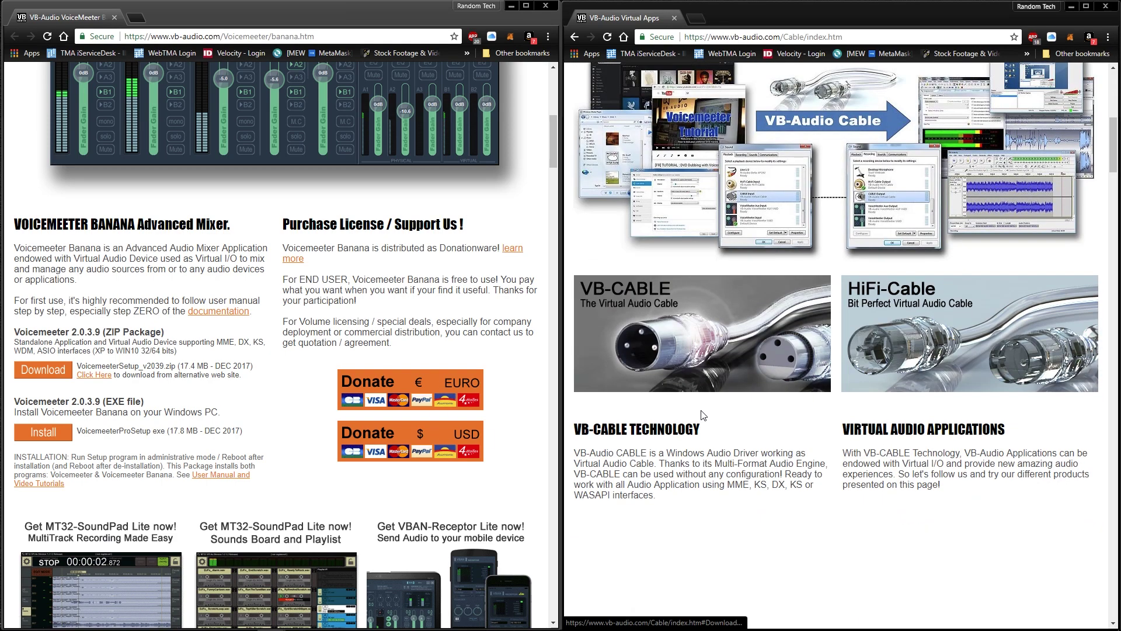
scroll(703, 415, down, 4)
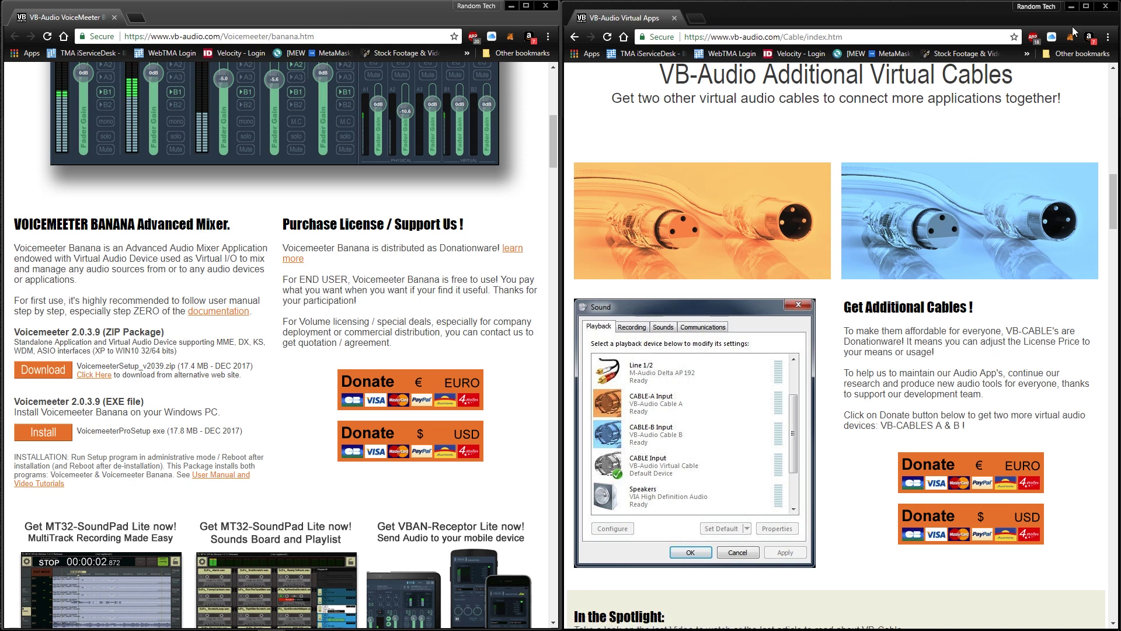
click(1104, 7)
click(545, 6)
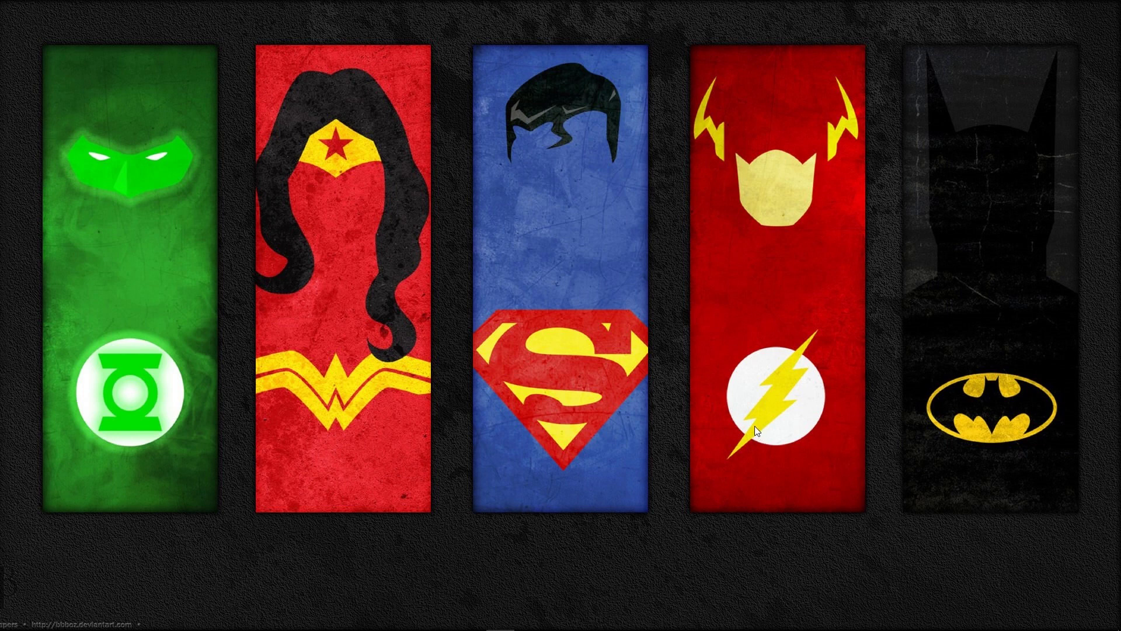
Step: Make Recording 1 (VoiceMeeter VAIO) the default Windows recording device and close Sound settings
mouse_move(957, 628)
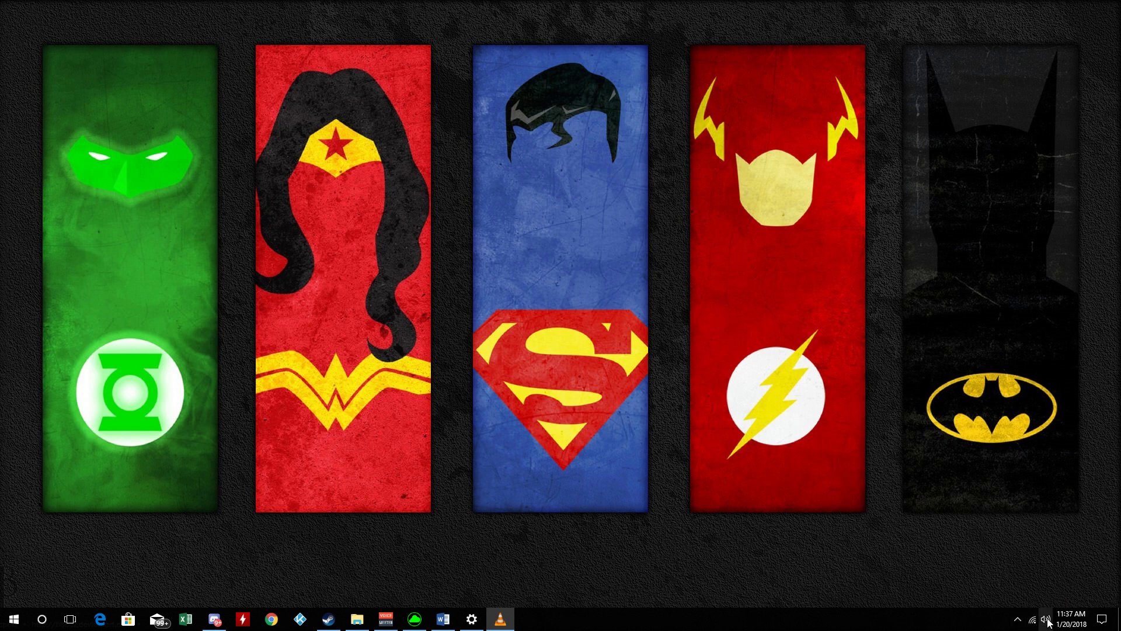
right_click(1046, 621)
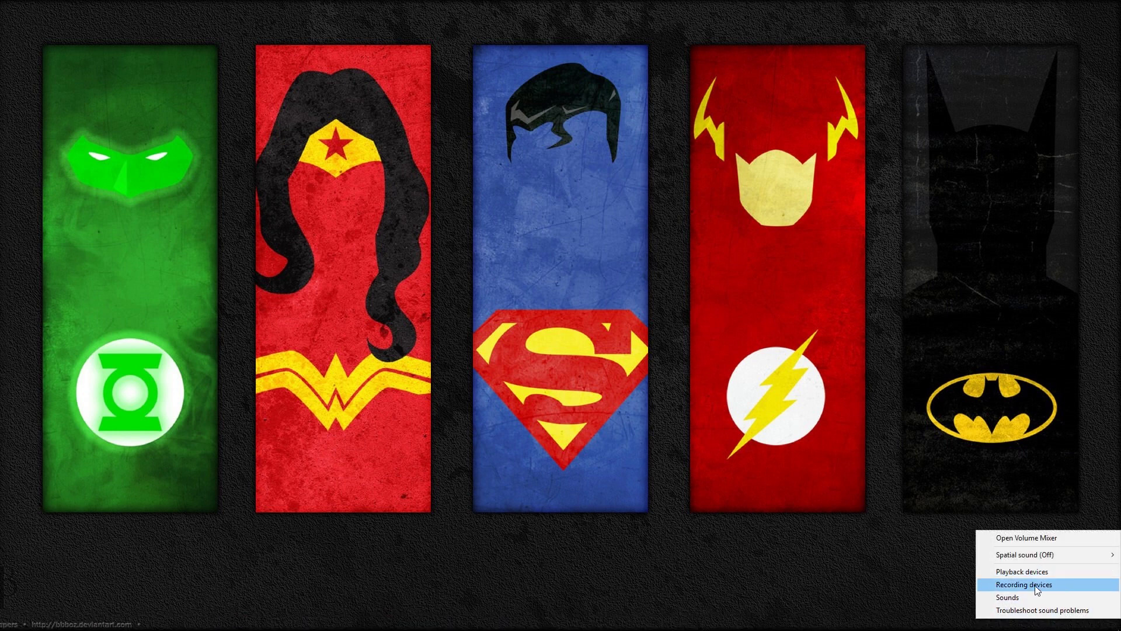
click(1036, 585)
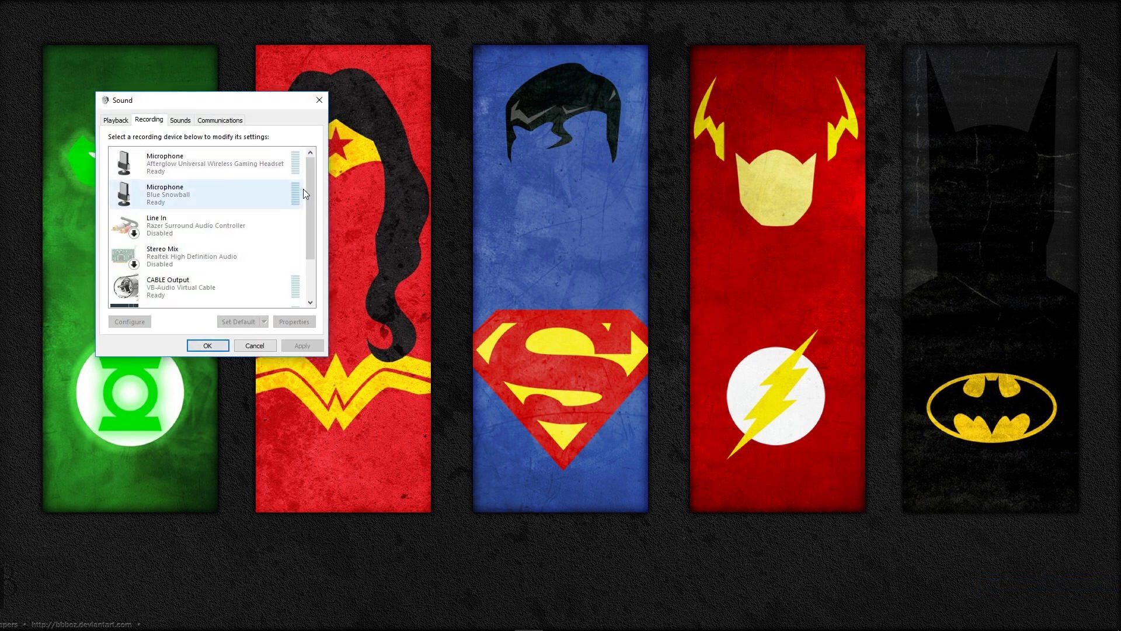
drag(312, 208, 318, 260)
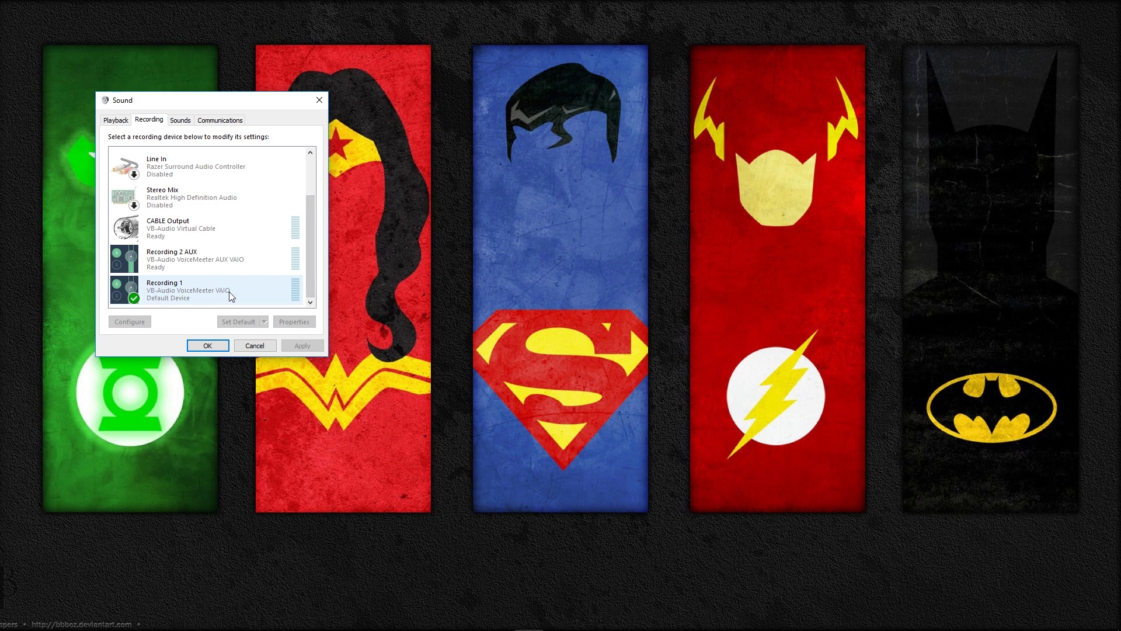
click(211, 296)
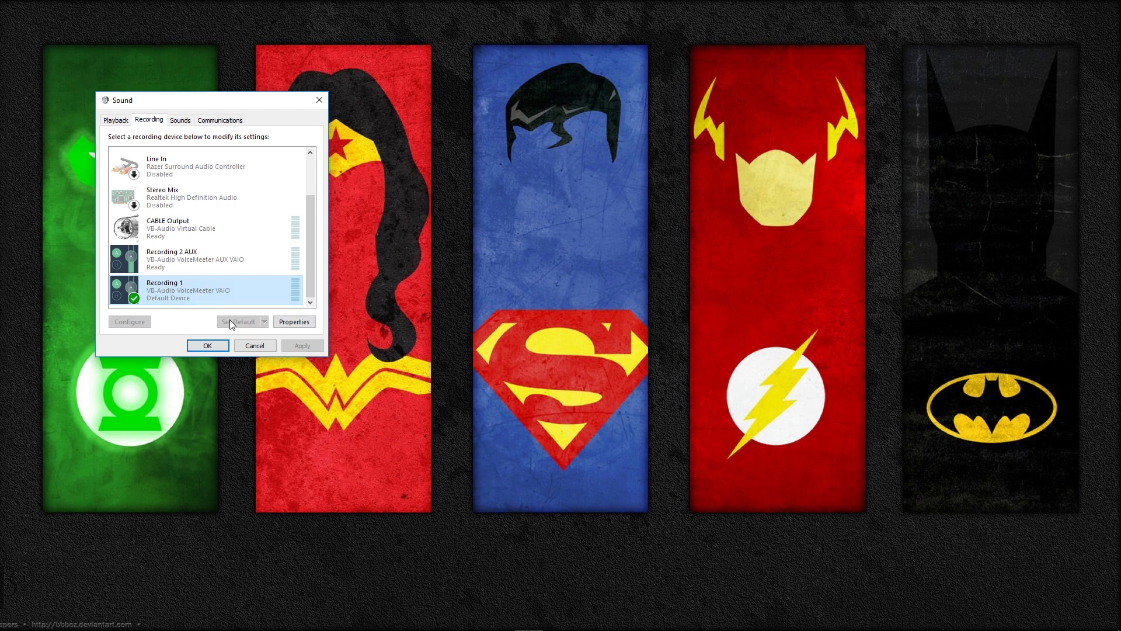
click(209, 347)
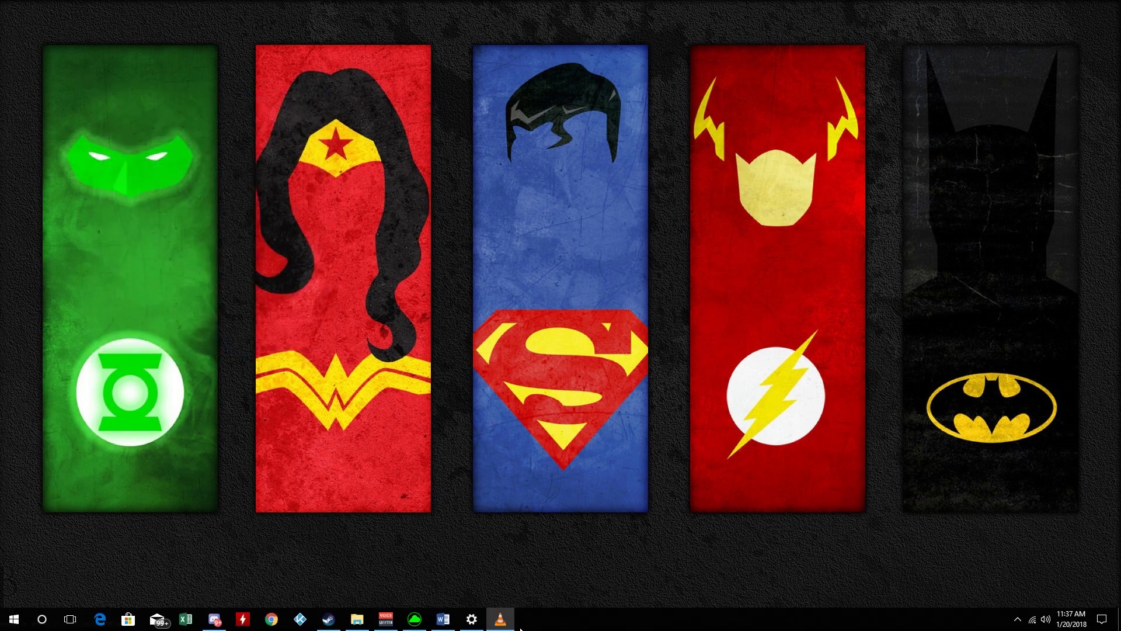
click(385, 620)
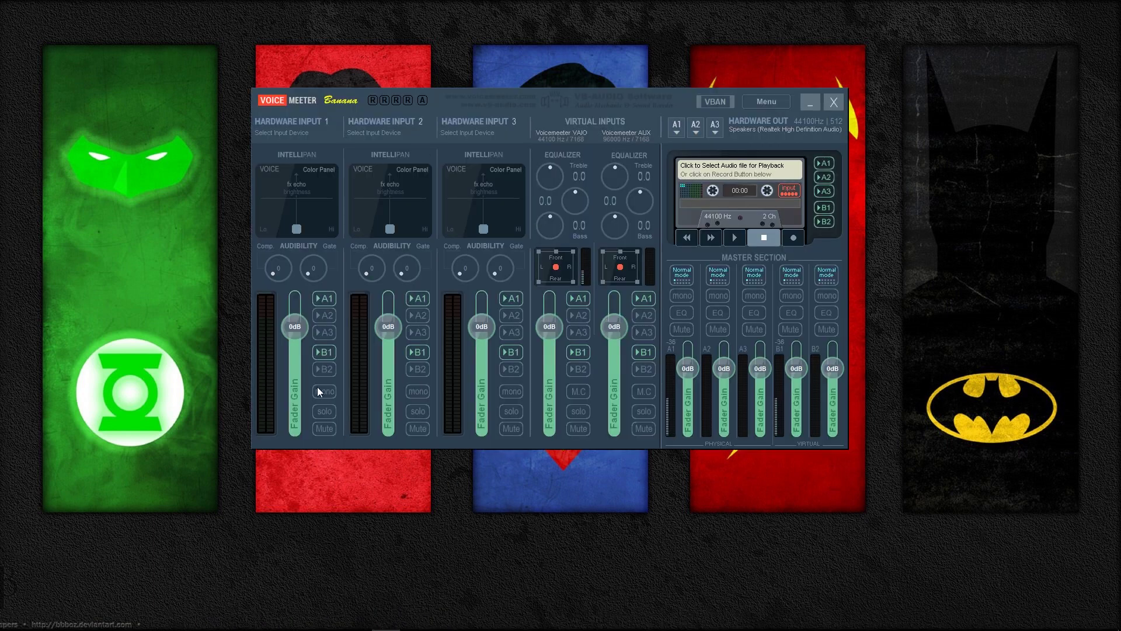
Step: Route Hardware Input 1 to A1 and assign it WDM: Microphone (Blue Snowball)
click(325, 298)
click(296, 133)
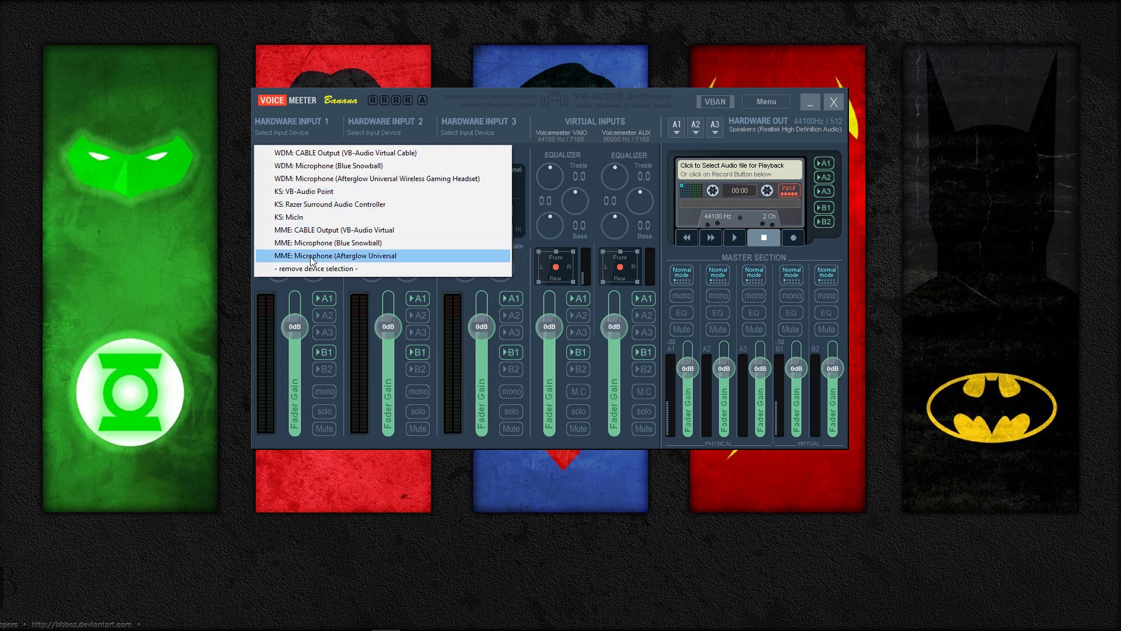
click(339, 167)
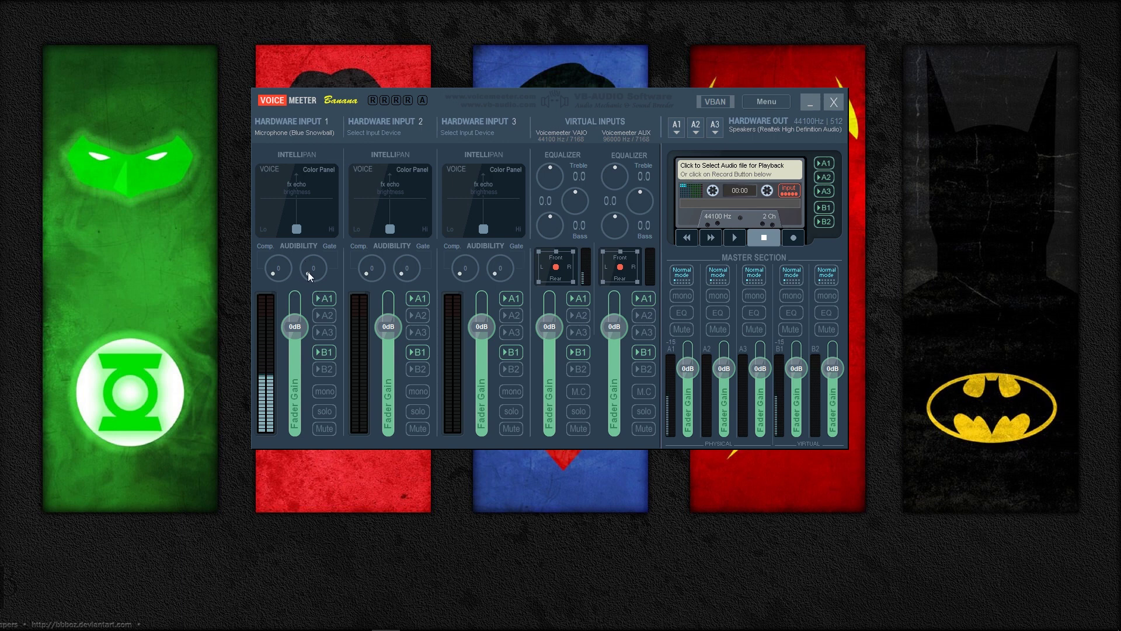
Step: Raise the microphone gate to 7.0, move its voice panel point lower-left, and tweak Virtual Input 1's middle EQ
drag(307, 272, 308, 246)
drag(311, 260, 335, 243)
mouse_move(299, 230)
mouse_down()
mouse_move(278, 234)
mouse_move(289, 199)
mouse_move(312, 237)
mouse_move(309, 189)
mouse_move(304, 234)
mouse_move(279, 234)
mouse_up()
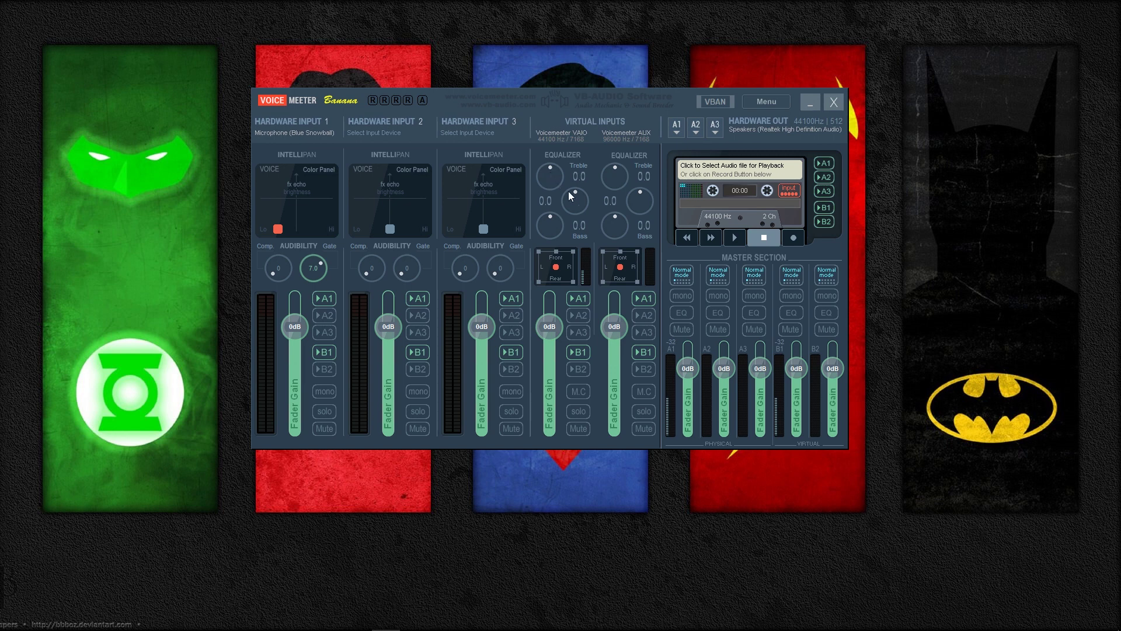
drag(569, 193, 575, 202)
click(770, 101)
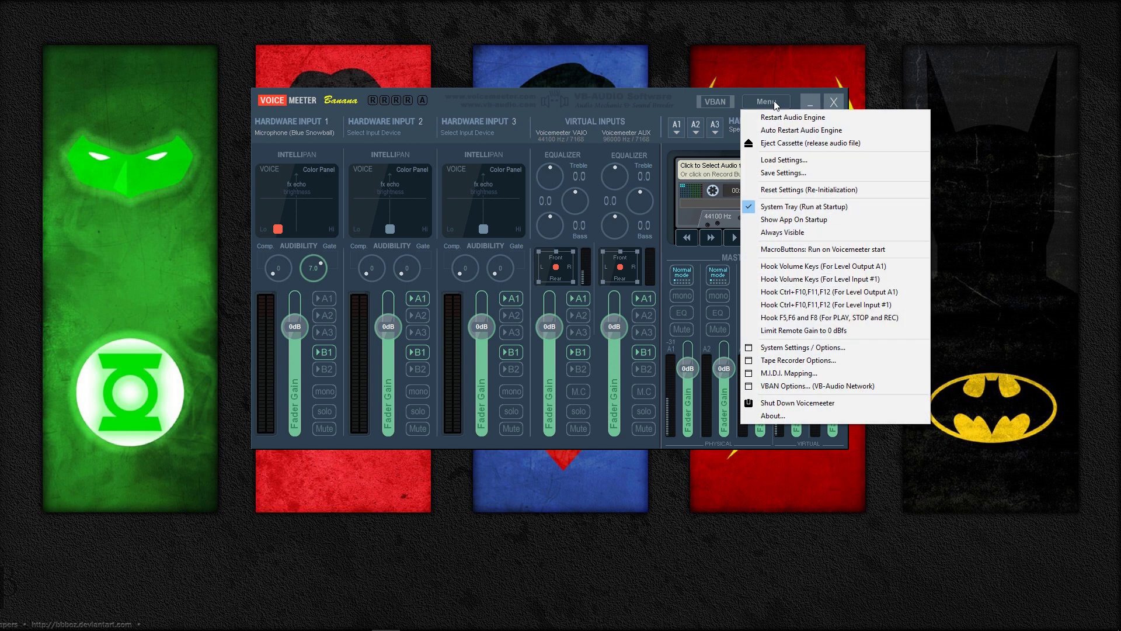
click(444, 103)
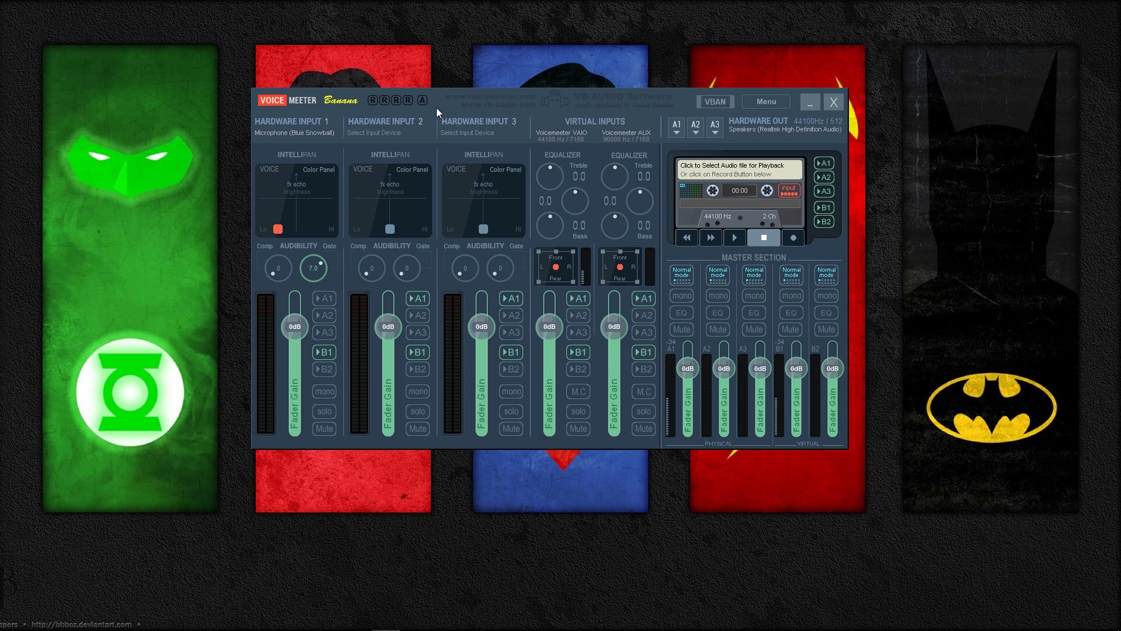